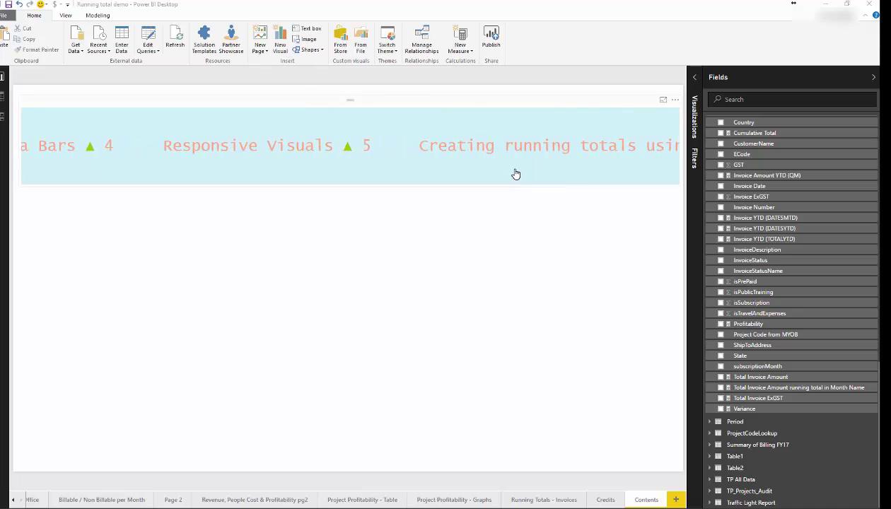
Open the Running Totals - Invoices report page and magnify the screen with Windows Magnifier
{"action": "left_click", "coordinate": [551, 501]}
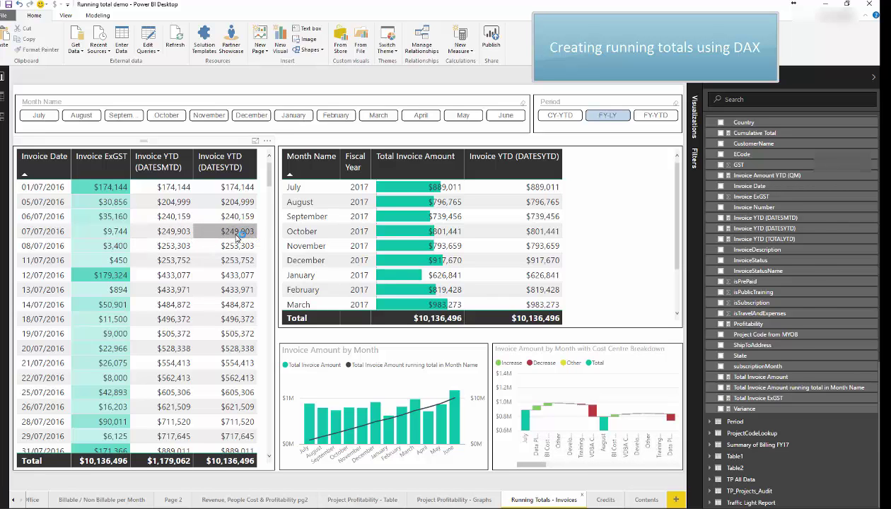
{"action": "key", "text": "super+plus"}
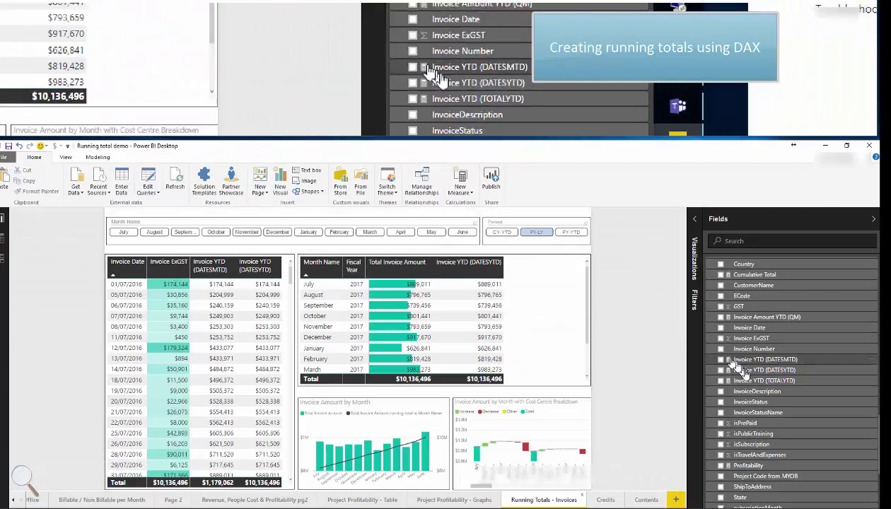
Display the Invoice YTD (DATESYTD) formula, then scroll the Fields pane down toward Total Invoice Amount
{"action": "left_click", "coordinate": [769, 372]}
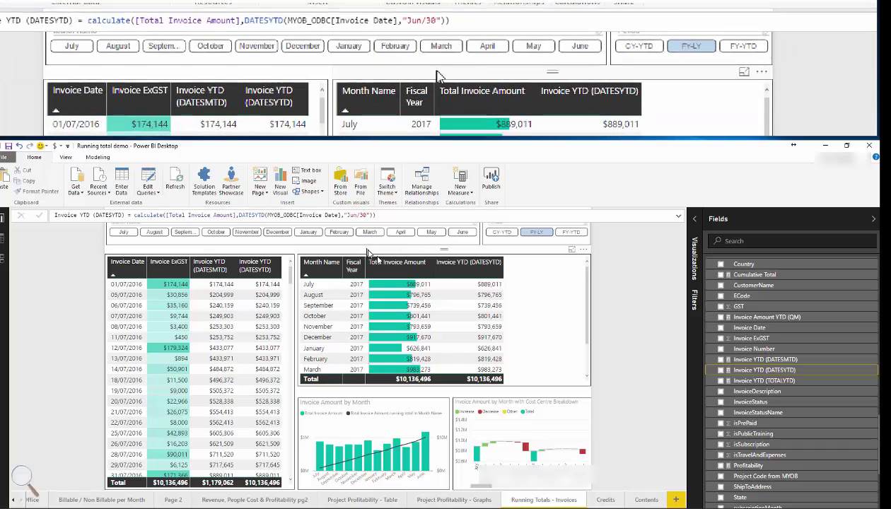
{"action": "scroll", "coordinate": [769, 408], "scroll_direction": "down", "scroll_amount": 3}
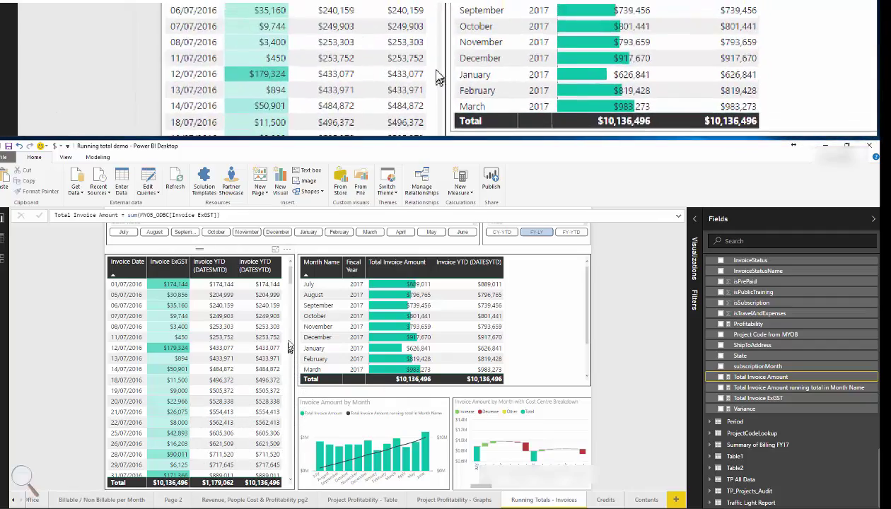
Select the Invoice Date table and show the running total in Month Name measure's CALCULATE/FILTER/ISONORAFTER DAX
{"action": "left_click_drag", "start_coordinate": [291, 282], "coordinate": [292, 297]}
{"action": "left_click", "coordinate": [291, 297]}
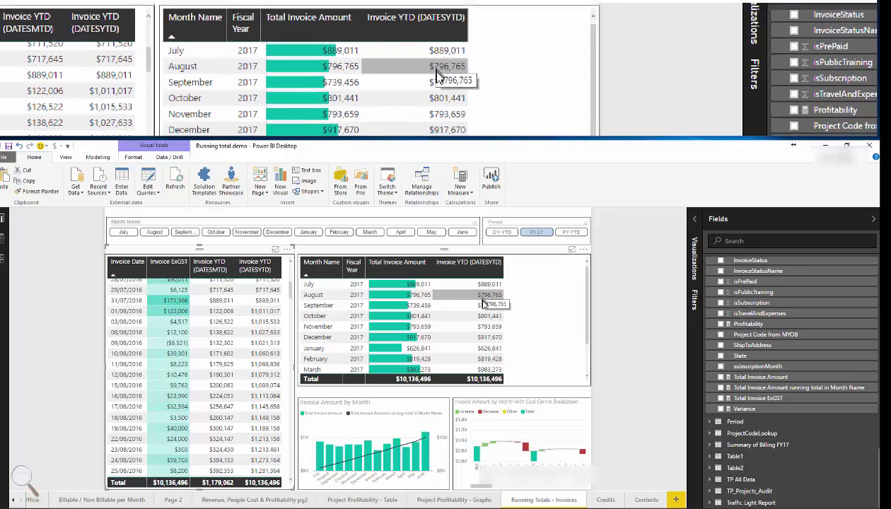
{"action": "left_click", "coordinate": [456, 306]}
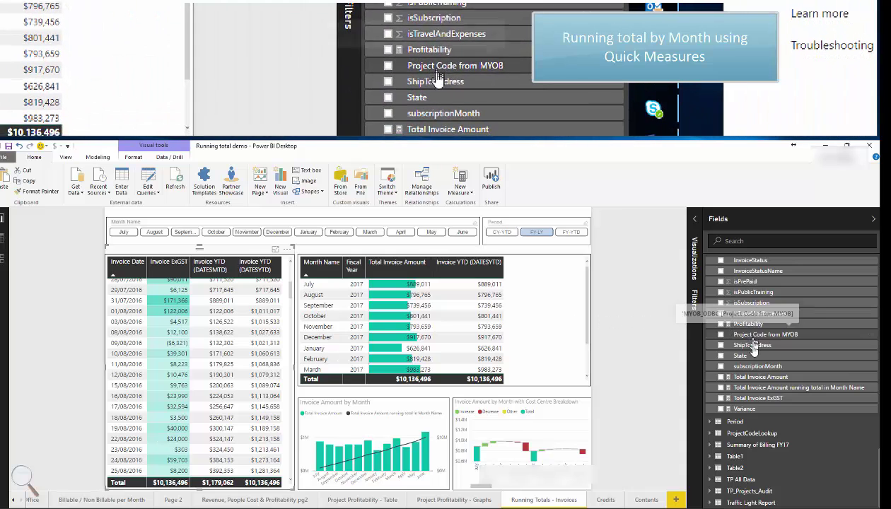
{"action": "left_click", "coordinate": [756, 390]}
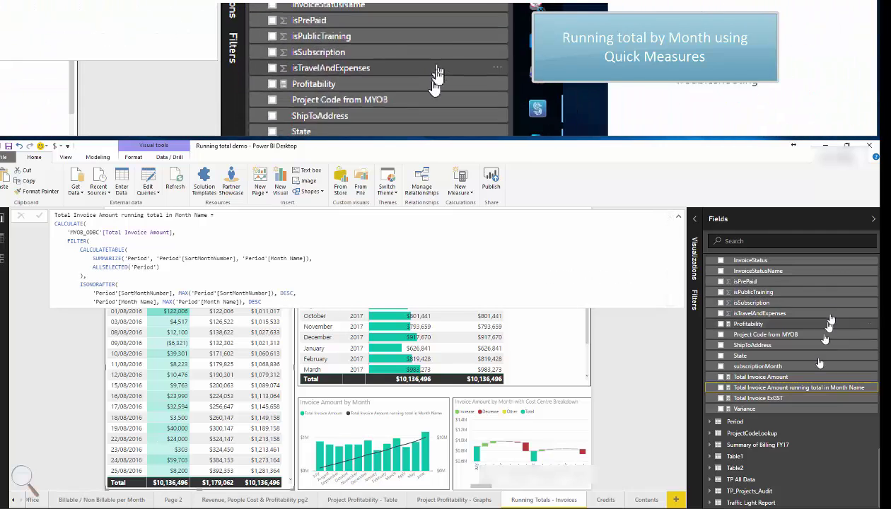
{"action": "right_click", "coordinate": [773, 381]}
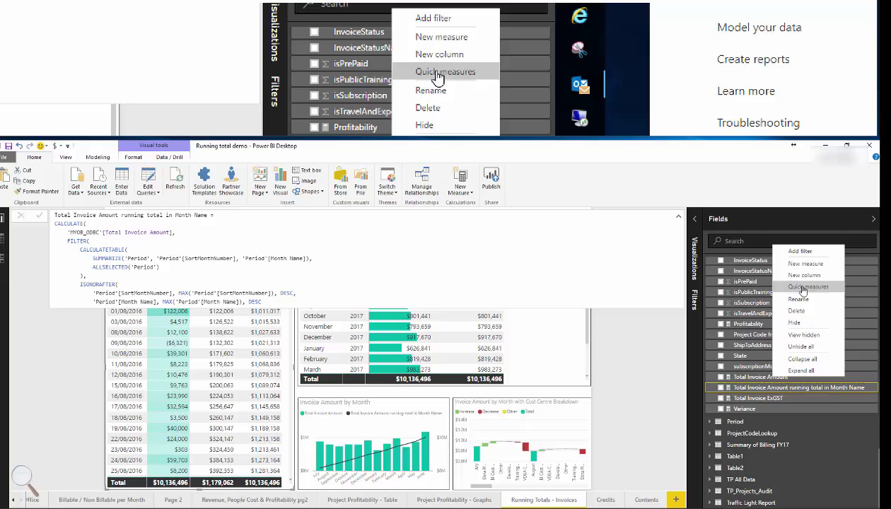
{"action": "left_click", "coordinate": [803, 287]}
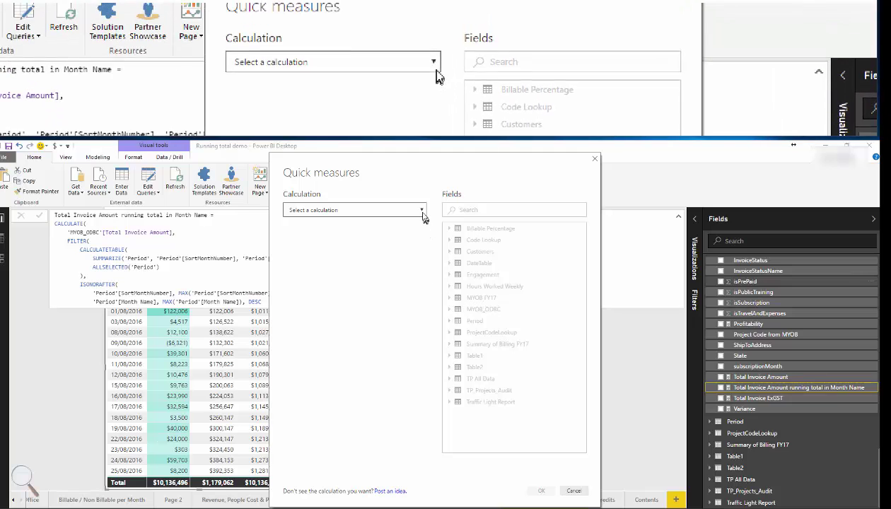
{"action": "left_click", "coordinate": [423, 214]}
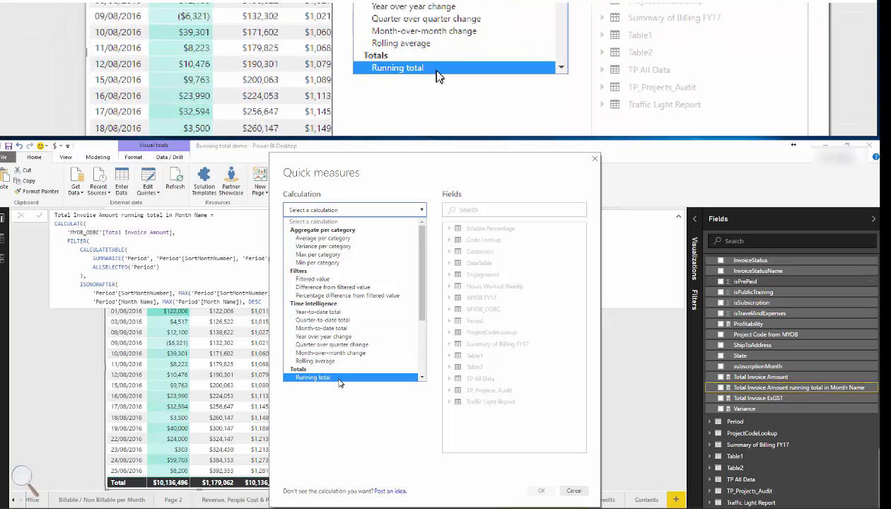
{"action": "left_click", "coordinate": [339, 379]}
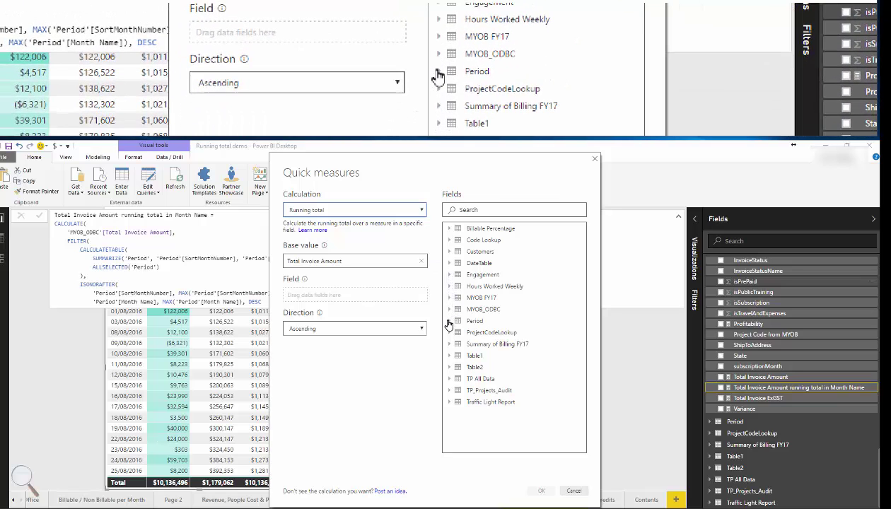
{"action": "left_click", "coordinate": [449, 323]}
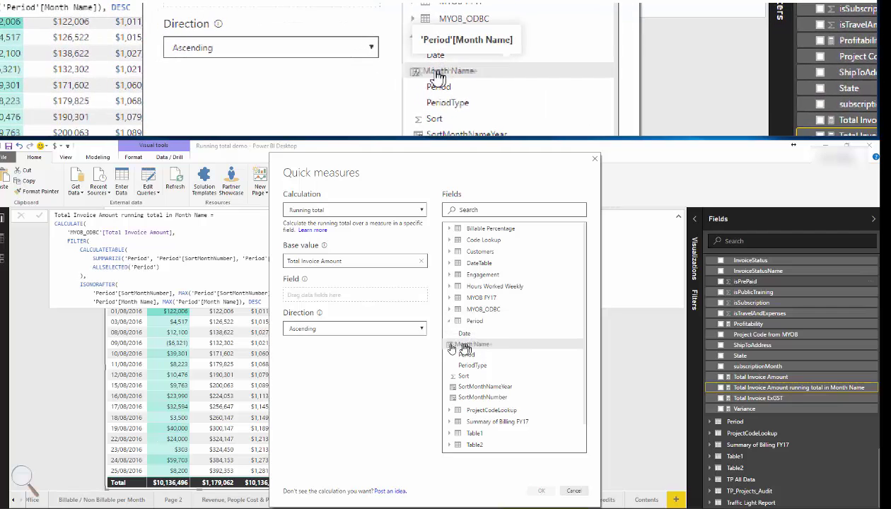
{"action": "left_click_drag", "start_coordinate": [467, 350], "coordinate": [309, 296]}
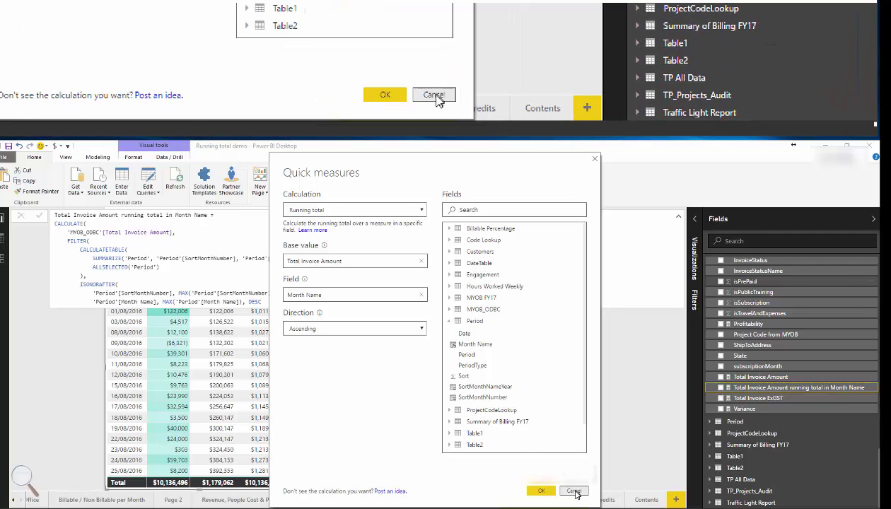
{"action": "left_click", "coordinate": [576, 491]}
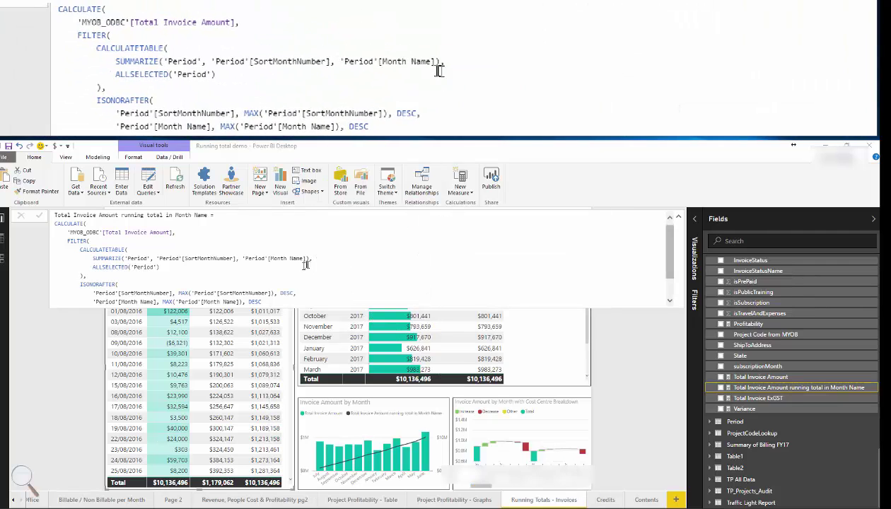
Add the Total Invoice Amount running total in Month Name measure to the month table beside Invoice YTD (DATESYTD)
{"action": "left_click", "coordinate": [190, 259]}
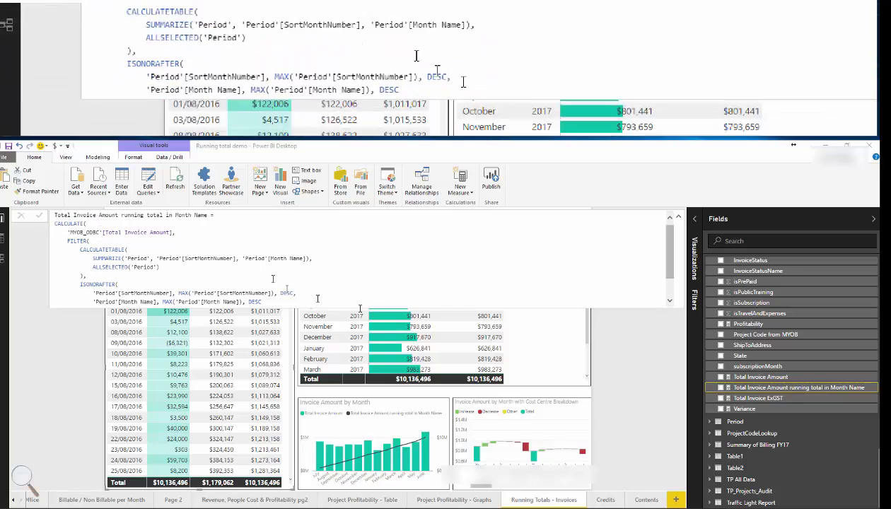
{"action": "left_click", "coordinate": [754, 400]}
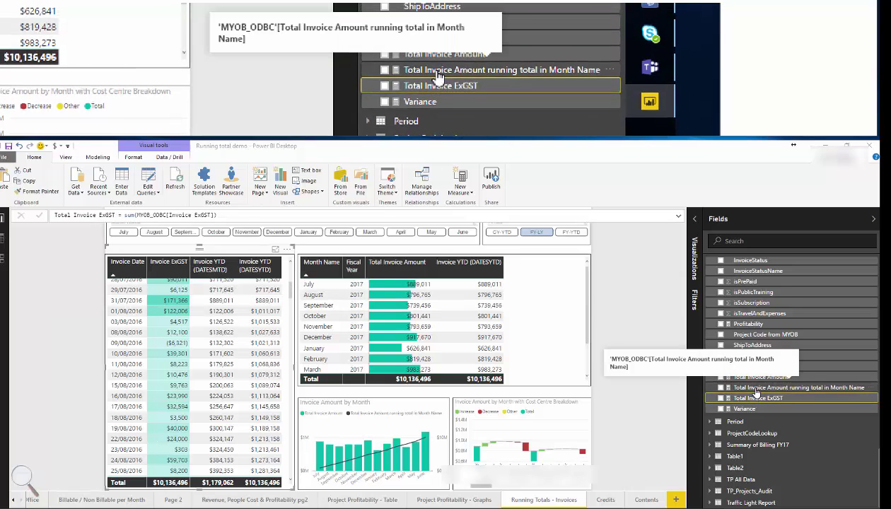
{"action": "left_click_drag", "start_coordinate": [757, 390], "coordinate": [495, 313]}
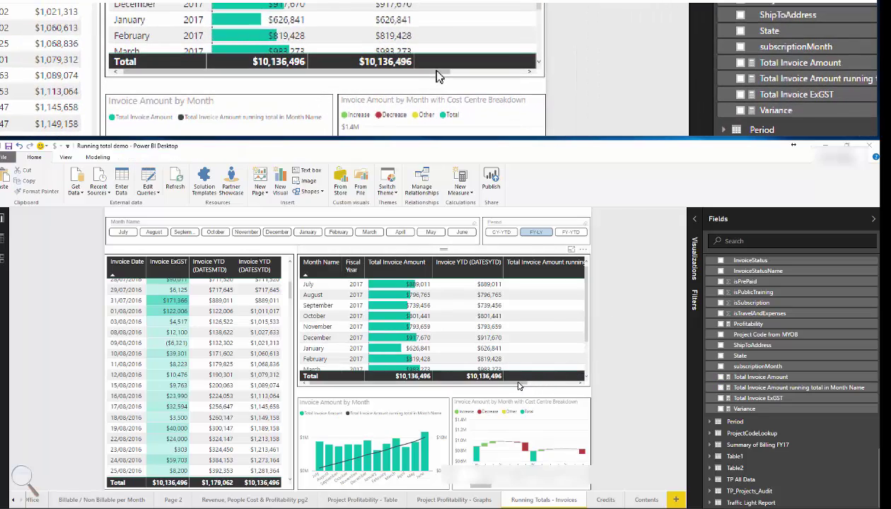
Scroll the month table right to reveal the running total column accumulating to $10,136,496
{"action": "left_click_drag", "start_coordinate": [517, 386], "coordinate": [584, 394]}
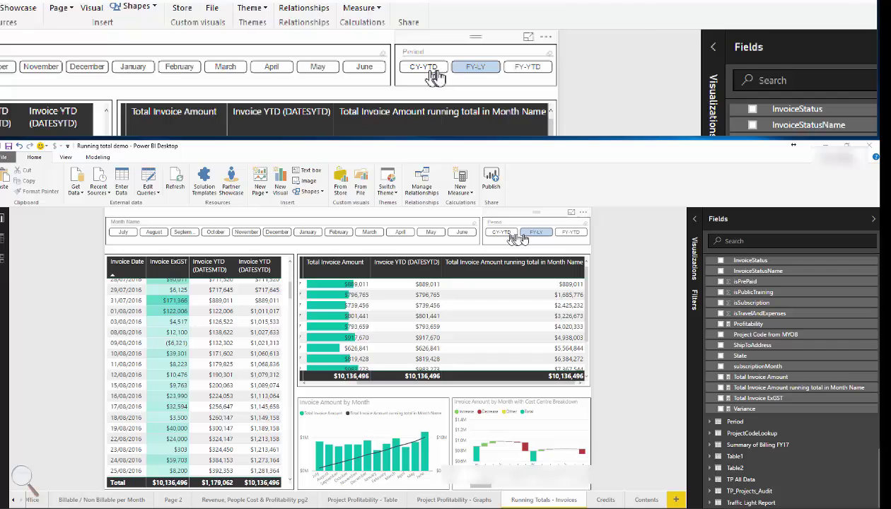
{"action": "left_click", "coordinate": [569, 236]}
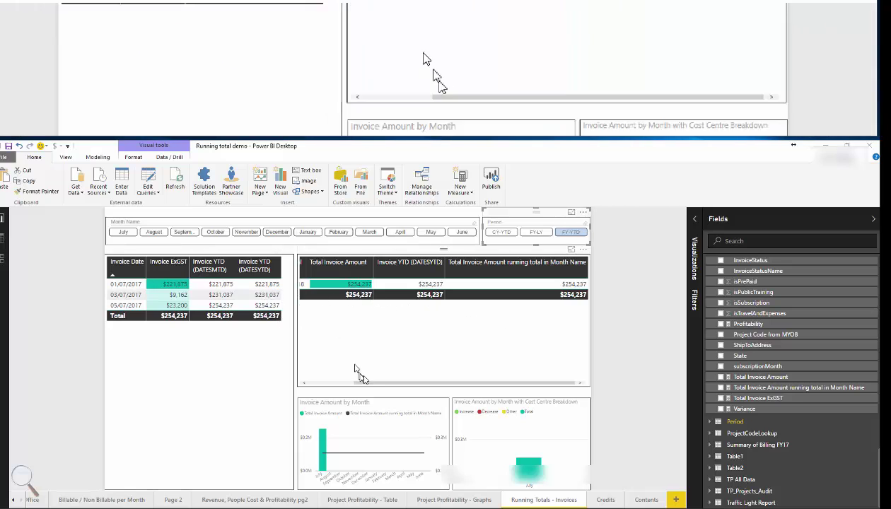
{"action": "left_click_drag", "start_coordinate": [367, 386], "coordinate": [311, 382]}
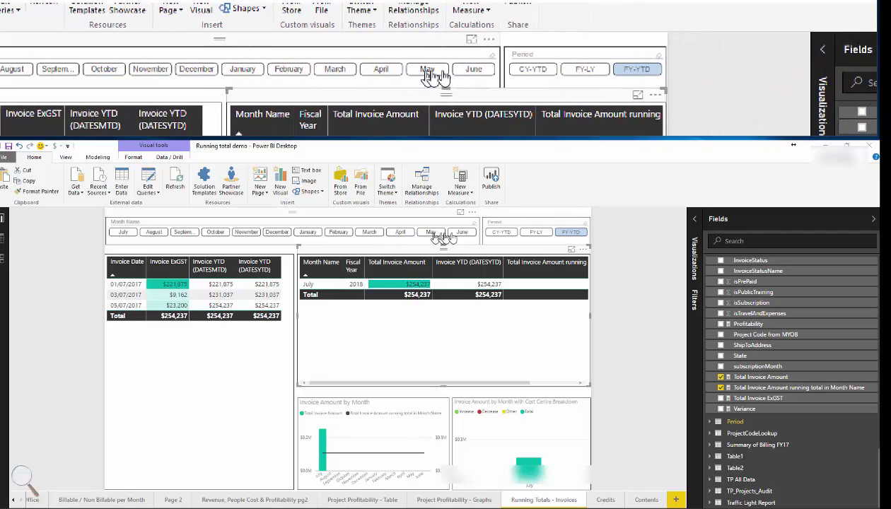
{"action": "left_click", "coordinate": [534, 234]}
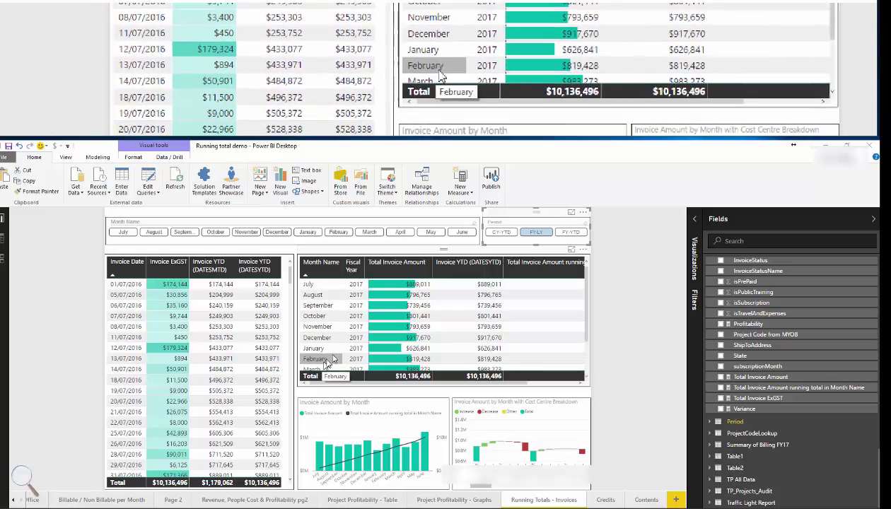
Filter the Period slicer to CY-YTD and bring up the Visualizations pane with the table's fields
{"action": "left_click", "coordinate": [494, 237]}
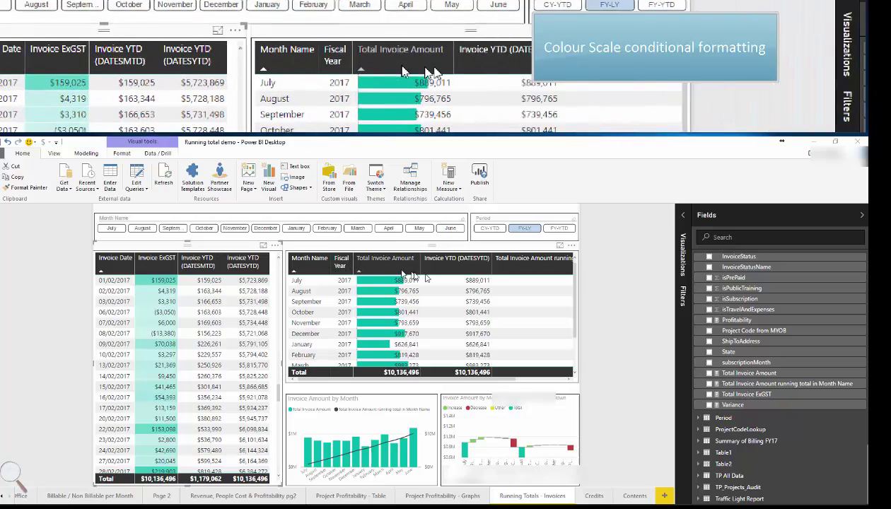
{"action": "left_click", "coordinate": [683, 216]}
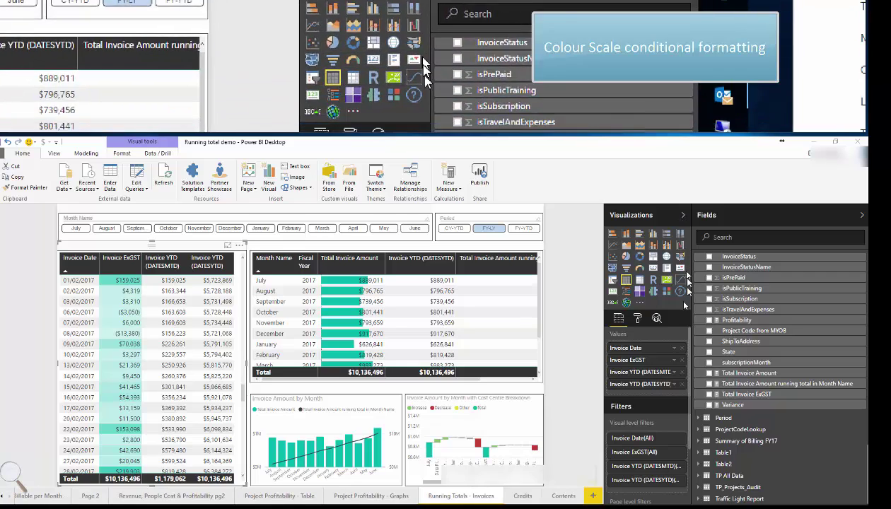
Review the table's Color scales and Data bars conditional formatting, then select the Invoice Amount by Month chart
{"action": "left_click", "coordinate": [639, 320]}
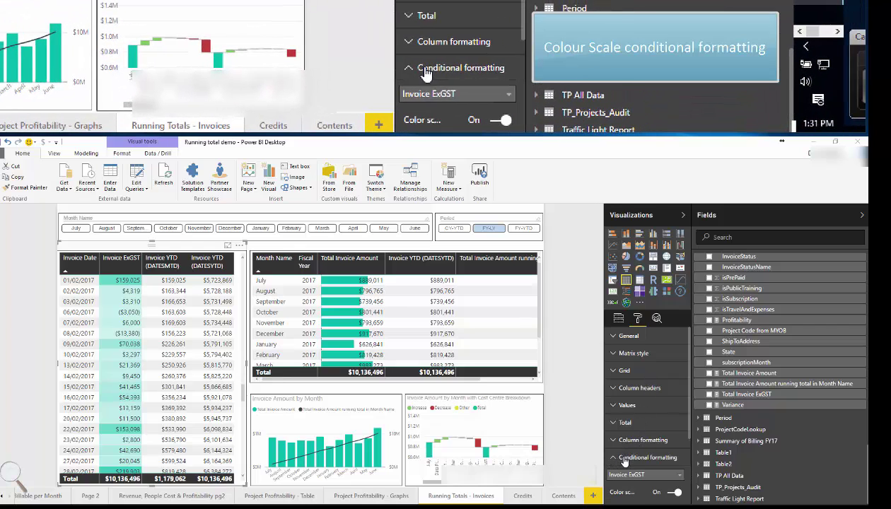
{"action": "scroll", "coordinate": [615, 445], "scroll_direction": "down", "scroll_amount": 3}
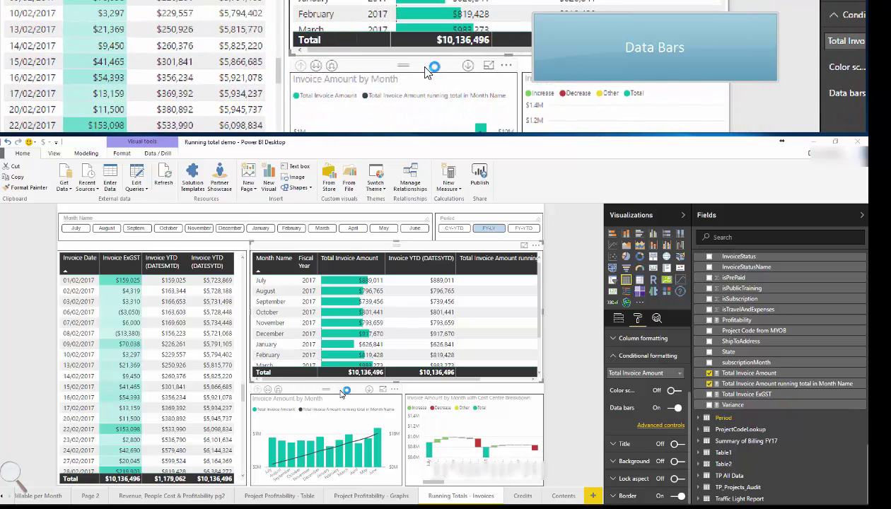
{"action": "left_click", "coordinate": [341, 393]}
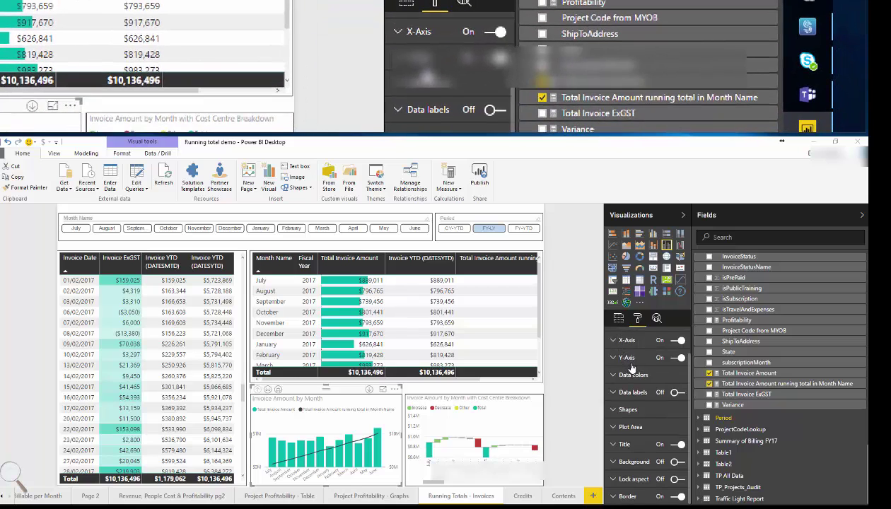
Shrink the Invoice Amount by Month chart to test responsiveness, then resize it back to about 399 by 243
{"action": "scroll", "coordinate": [633, 368], "scroll_direction": "up", "scroll_amount": 1}
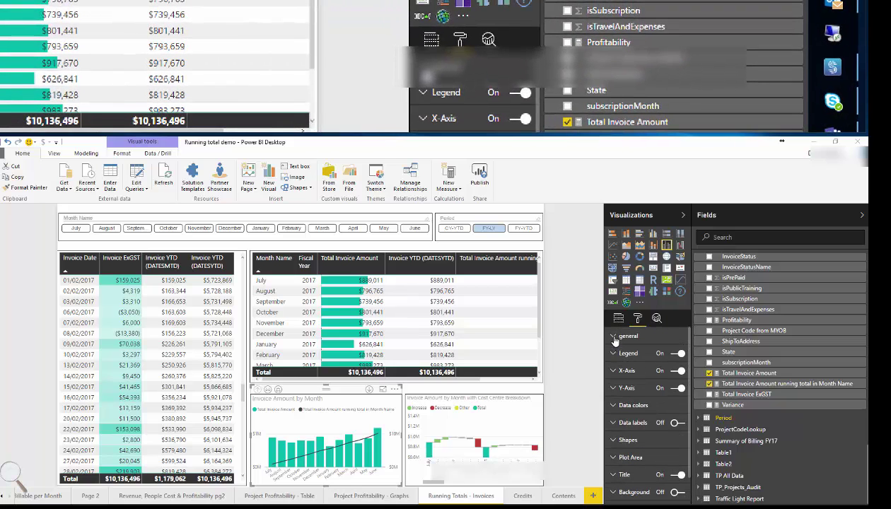
{"action": "left_click", "coordinate": [614, 337]}
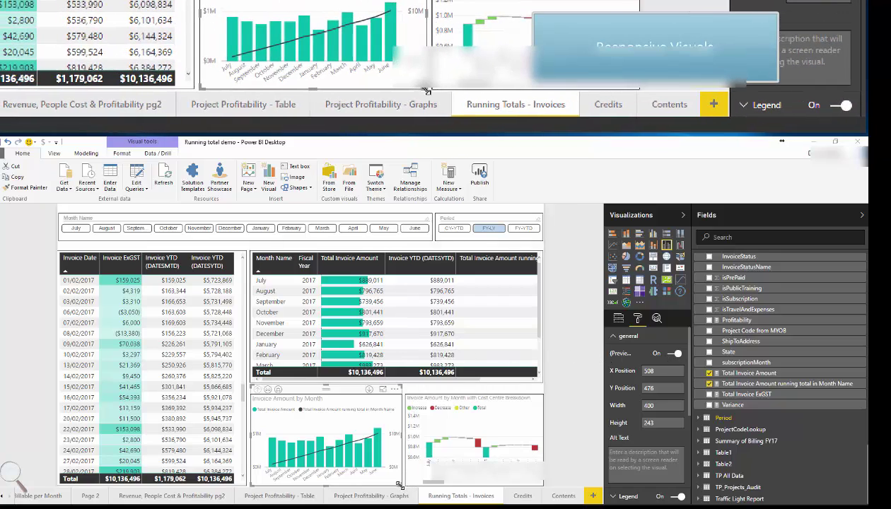
{"action": "left_click_drag", "start_coordinate": [400, 485], "coordinate": [322, 460]}
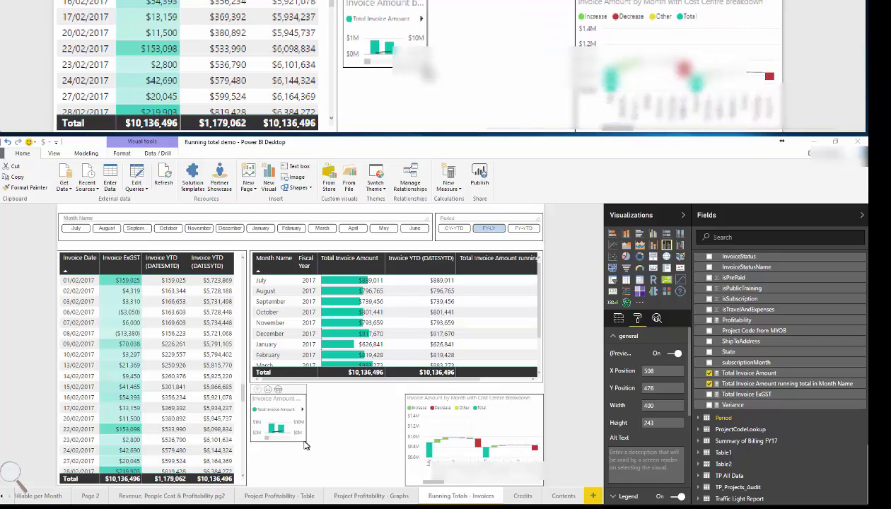
{"action": "left_click_drag", "start_coordinate": [301, 447], "coordinate": [400, 482]}
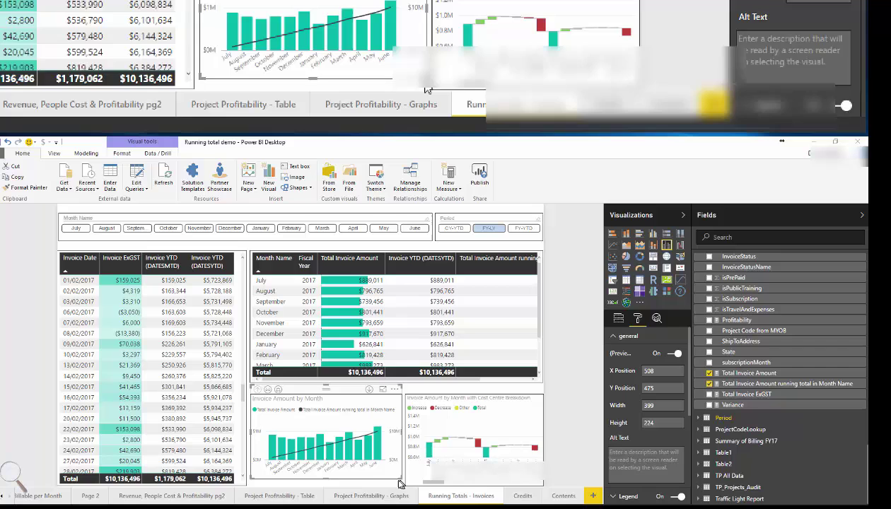
{"action": "left_click_drag", "start_coordinate": [326, 477], "coordinate": [328, 488]}
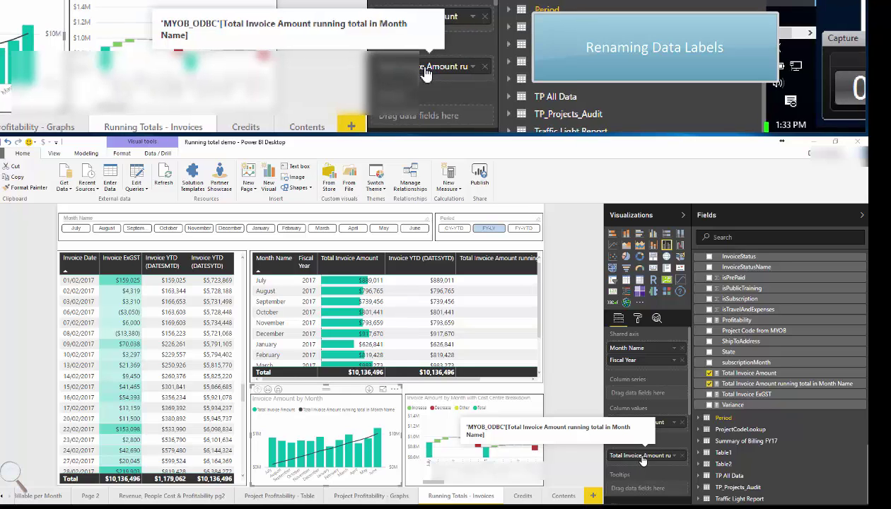
Rename the chart's running-total Line values field to YTD
{"action": "double_click", "coordinate": [641, 456]}
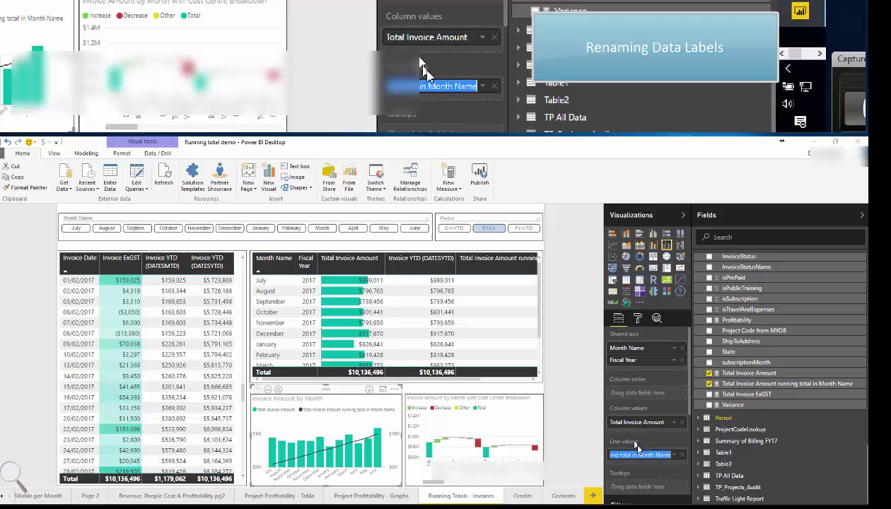
{"action": "key", "text": "BackSpace"}
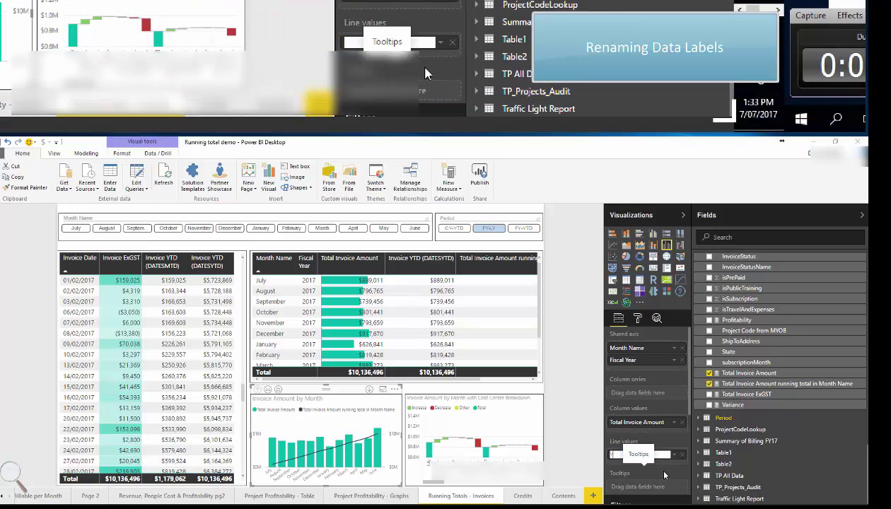
{"action": "type", "text": "YTD"}
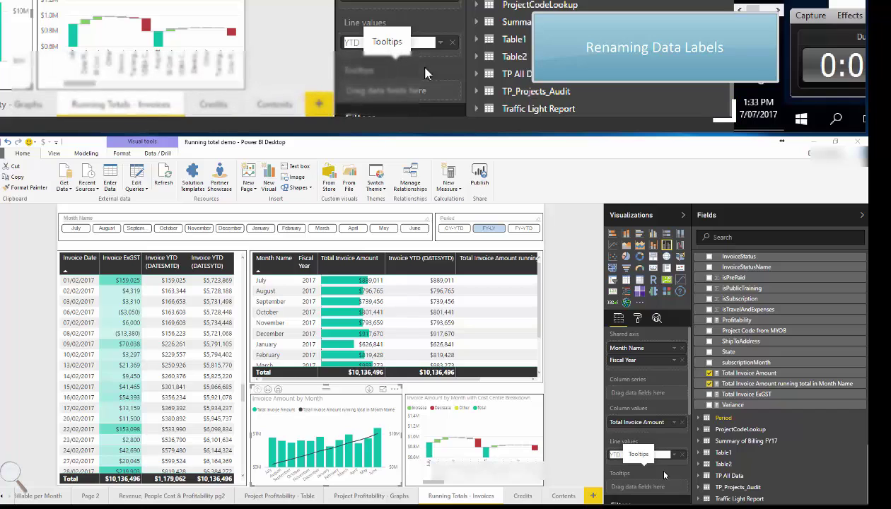
{"action": "key", "text": "Return"}
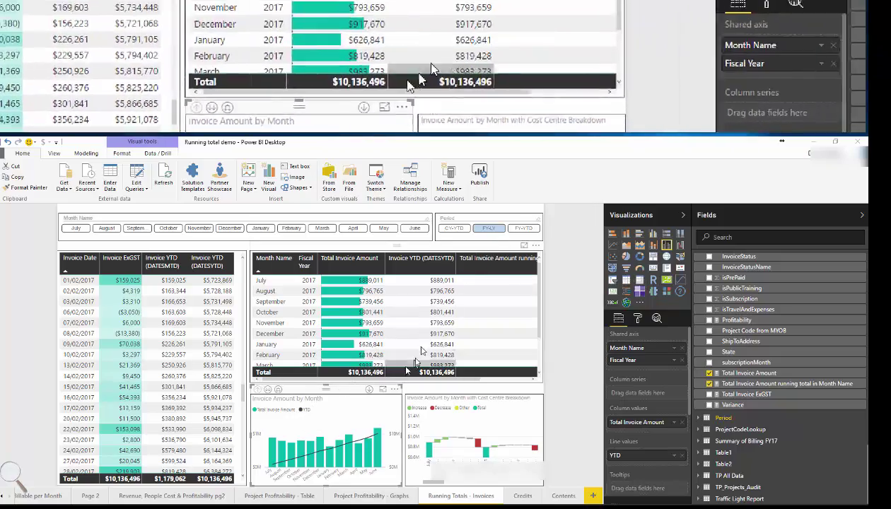
Rename the month table's running-total field in Values to YTD
{"action": "left_click", "coordinate": [447, 249]}
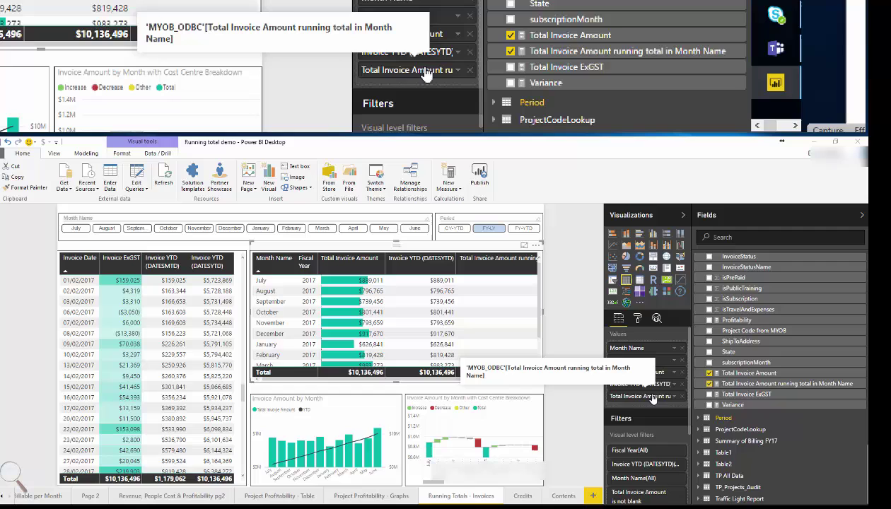
{"action": "double_click", "coordinate": [652, 397]}
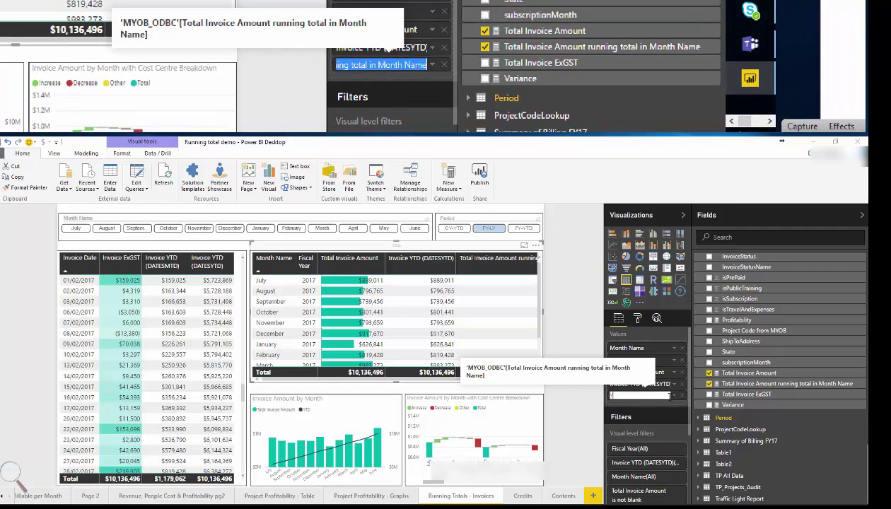
{"action": "type", "text": "YT"}
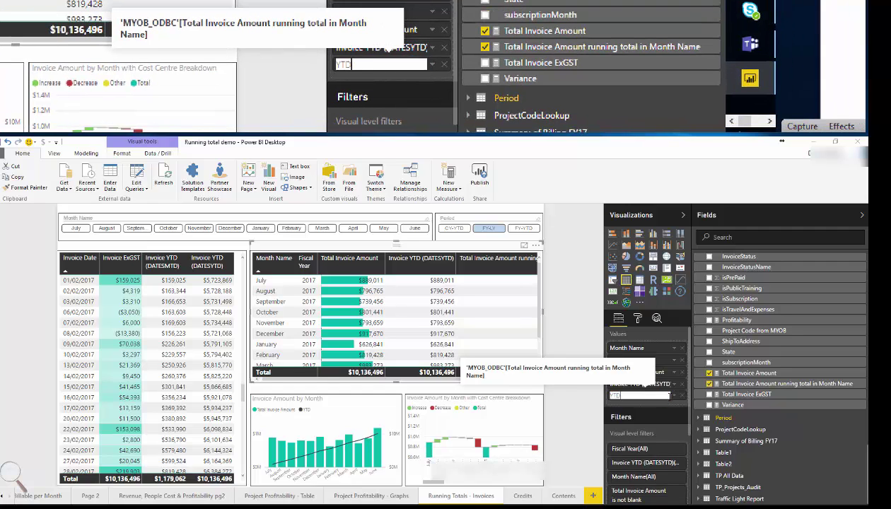
{"action": "type", "text": "D"}
{"action": "key", "text": "Return"}
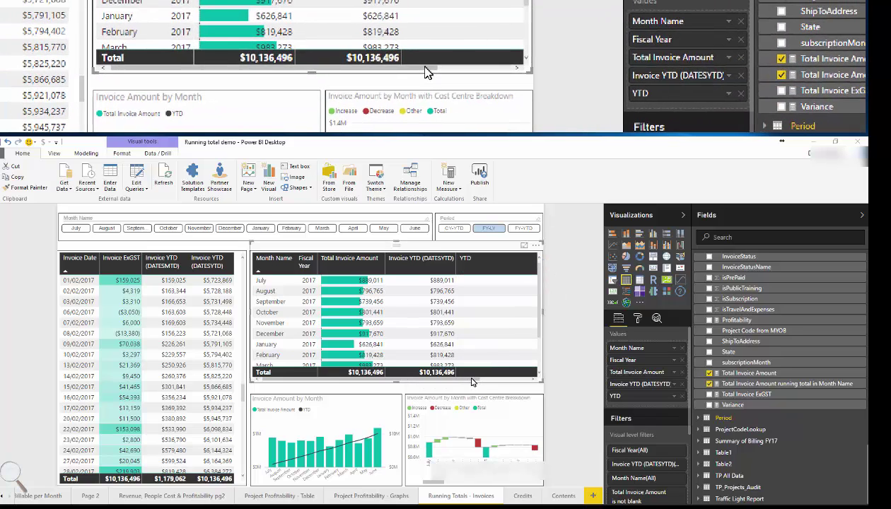
Narrow the YTD column in the month table
{"action": "left_click_drag", "start_coordinate": [475, 388], "coordinate": [545, 391]}
{"action": "left_click", "coordinate": [544, 391]}
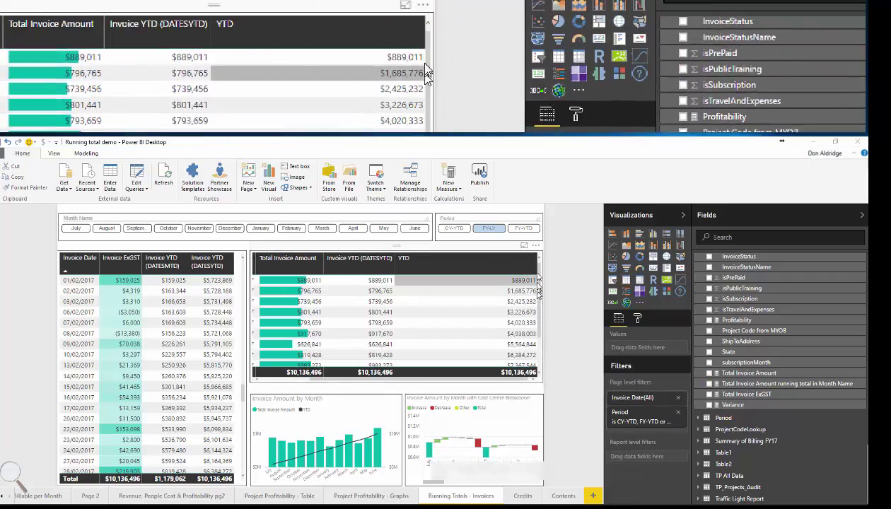
{"action": "left_click_drag", "start_coordinate": [522, 266], "coordinate": [434, 270]}
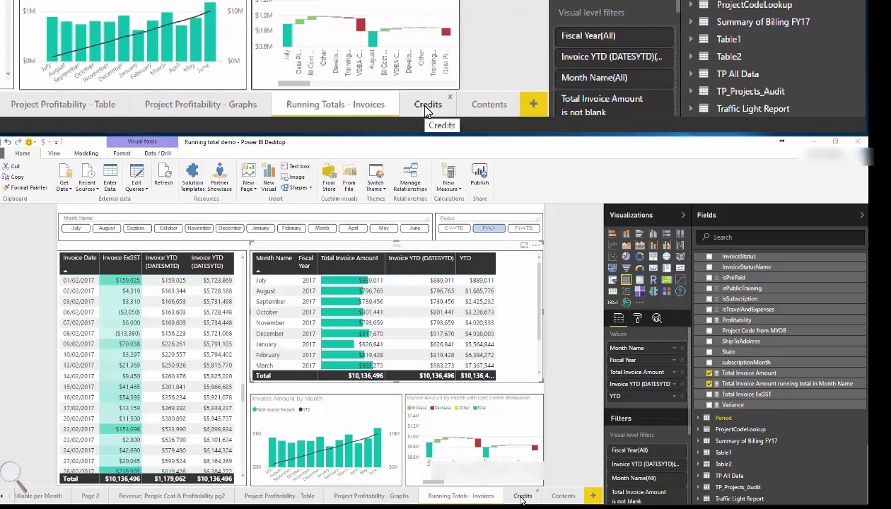
{"action": "left_click", "coordinate": [523, 495]}
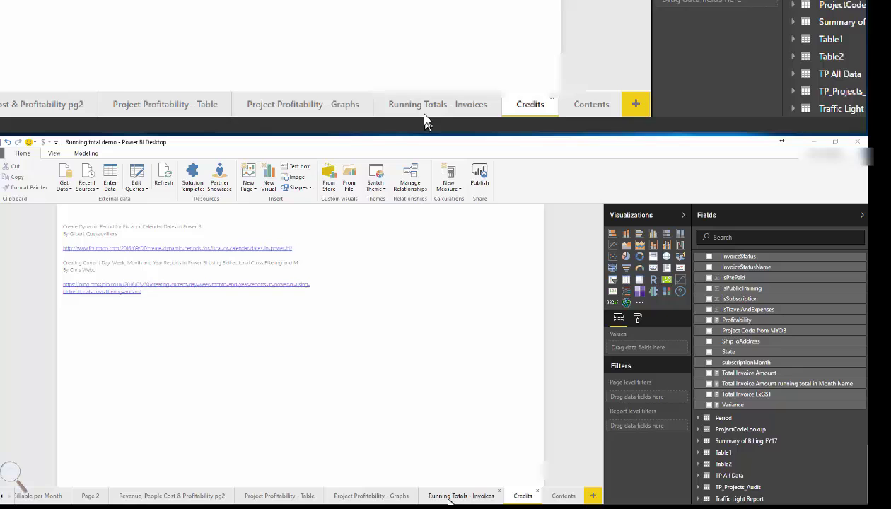
{"action": "left_click", "coordinate": [447, 498]}
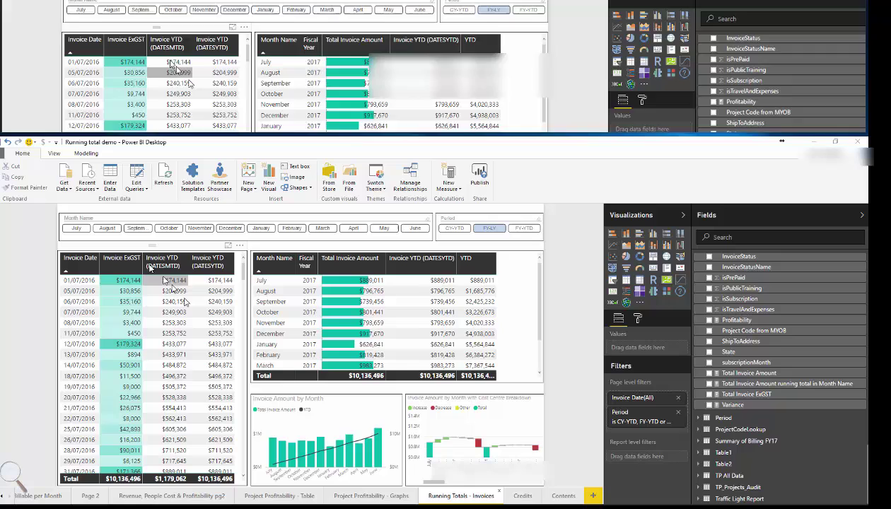
{"action": "left_click", "coordinate": [7, 471]}
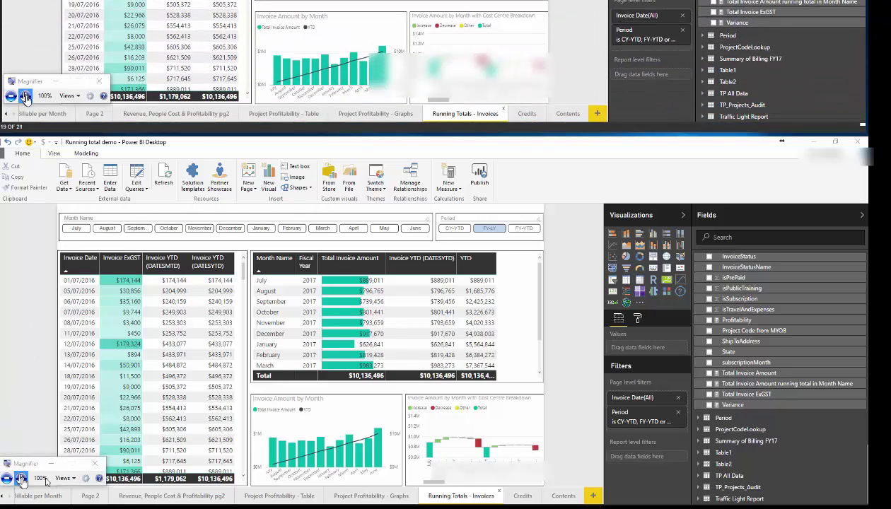